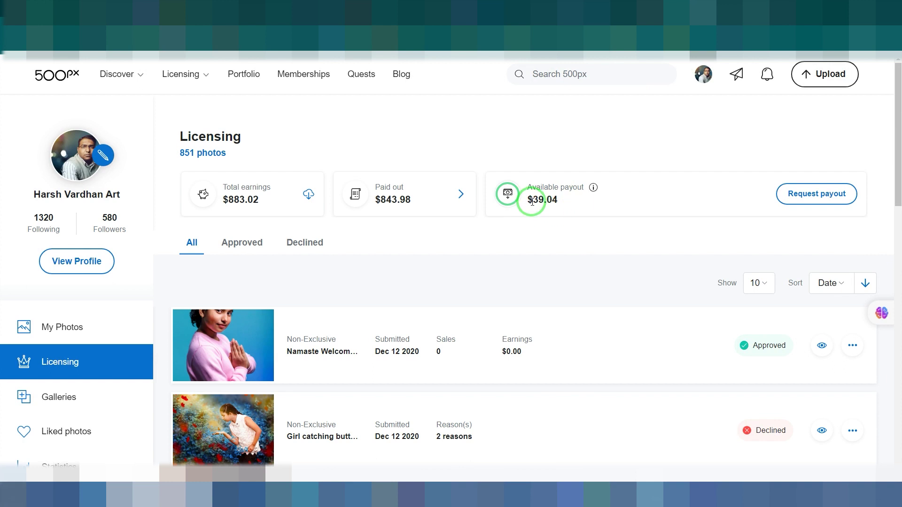
Review the available payout amount on the Licensing page by highlighting it a few times.
mouse_move(528, 200)
left_mouse_down()
mouse_move(561, 203)
mouse_move(535, 202)
left_mouse_up()
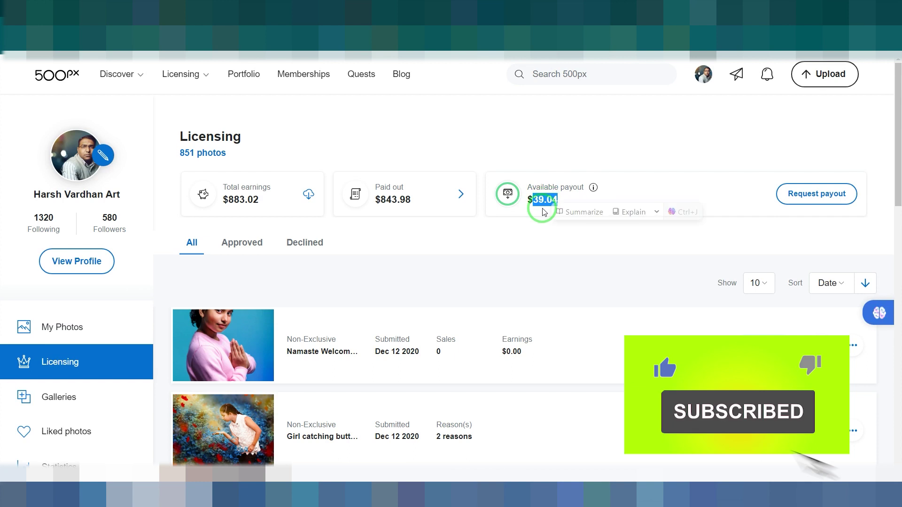
left_click(542, 206)
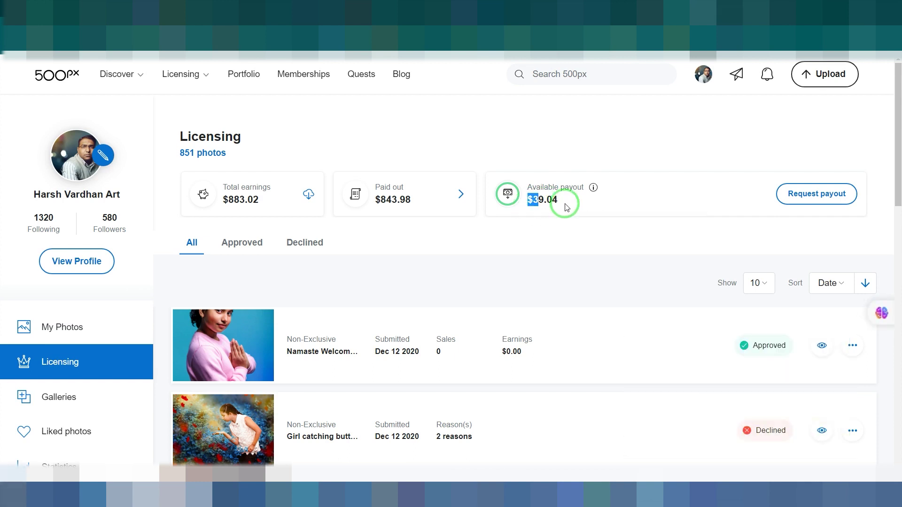
left_click_drag(527, 201, 561, 200)
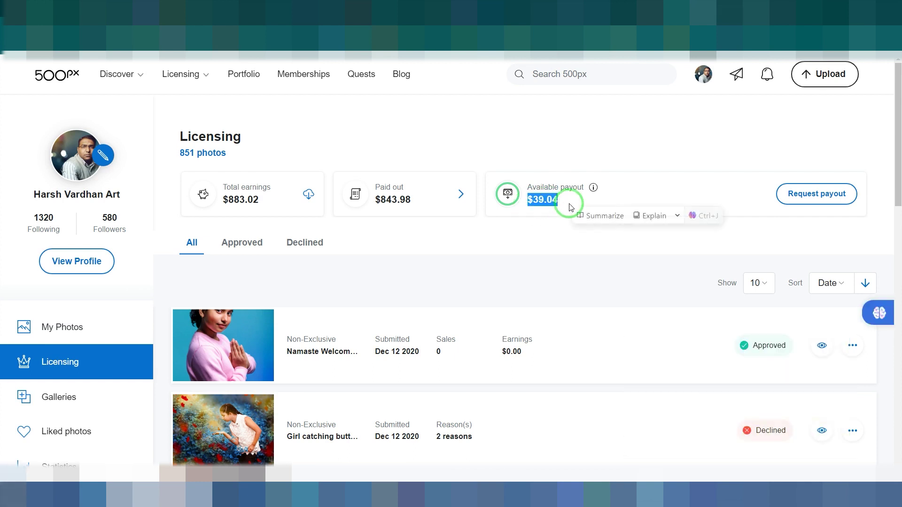
left_click(570, 202)
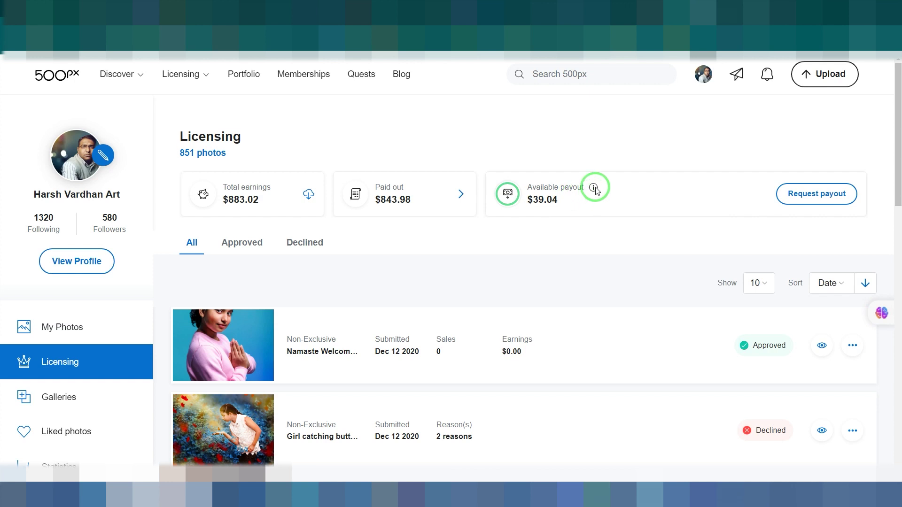
mouse_move(594, 187)
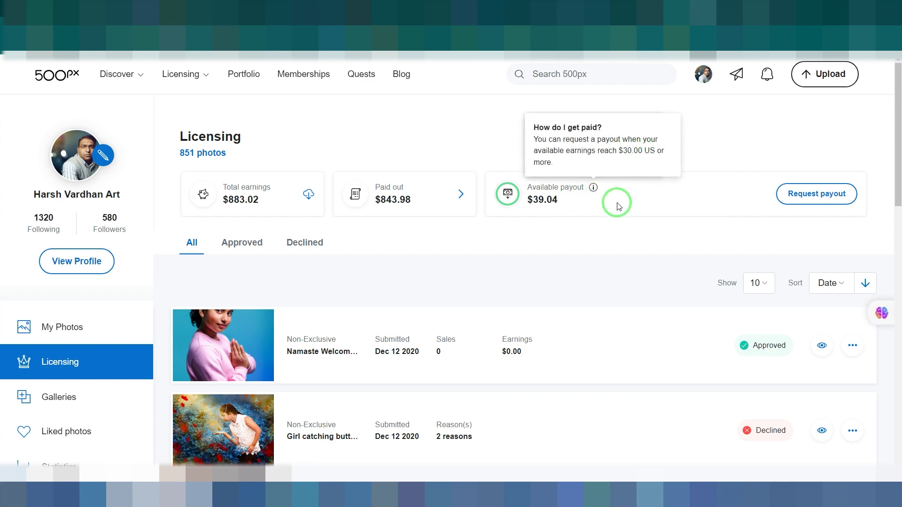
left_click_drag(531, 200, 573, 205)
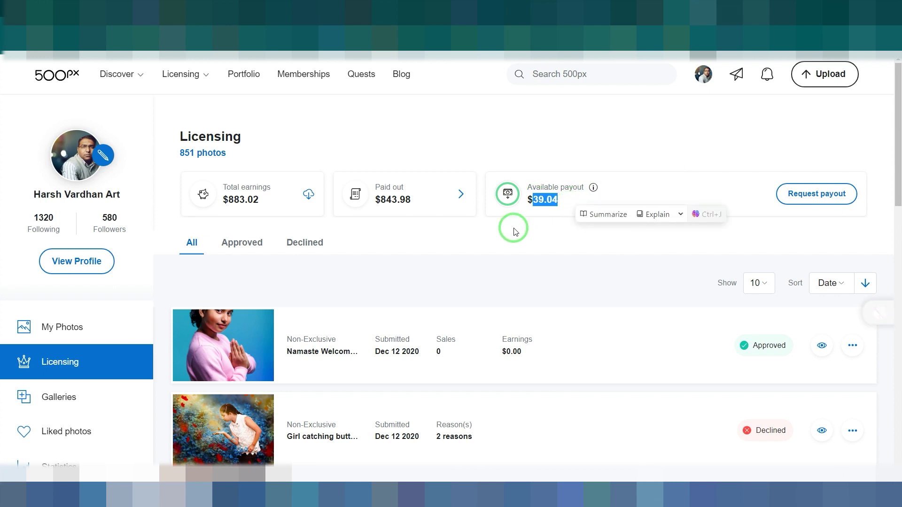
left_click(620, 195)
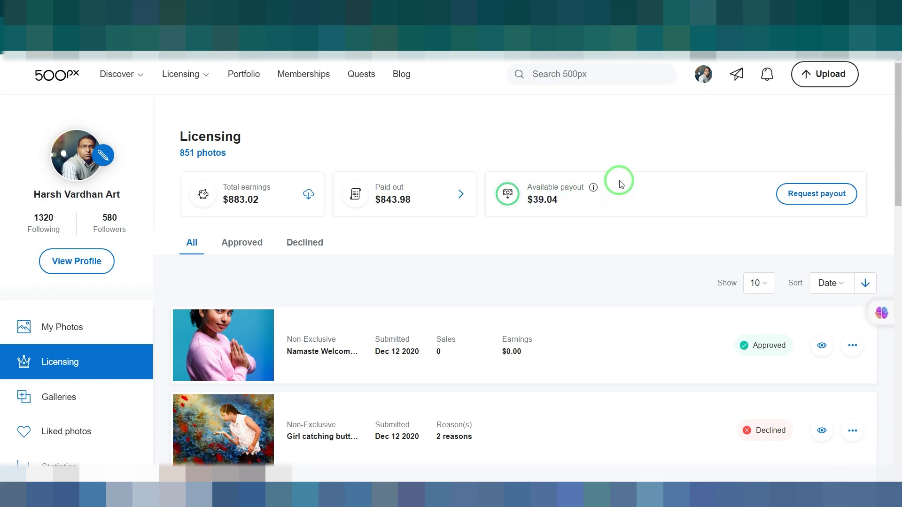
double_click(235, 199)
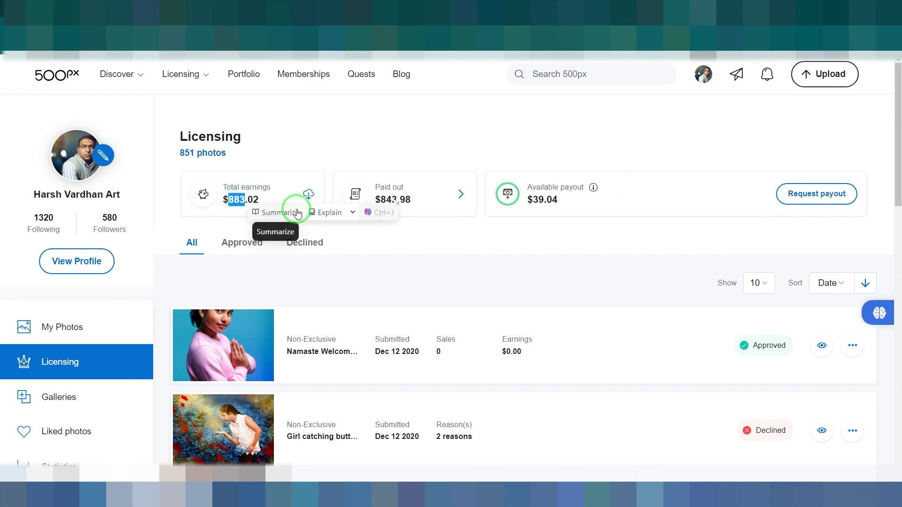
left_click(293, 153)
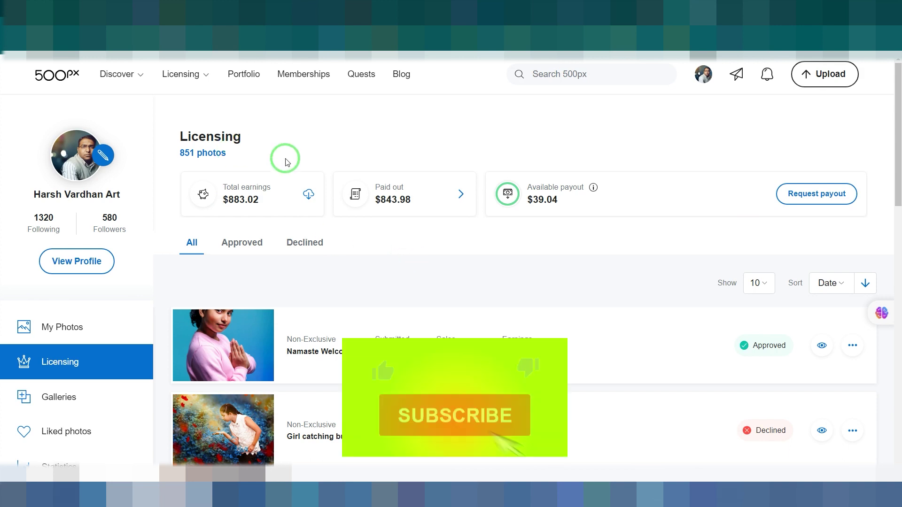
Sort the licensed photos by Earnings, note the top $262.50 earner, and go to page 3.
left_click(831, 282)
left_click(794, 371)
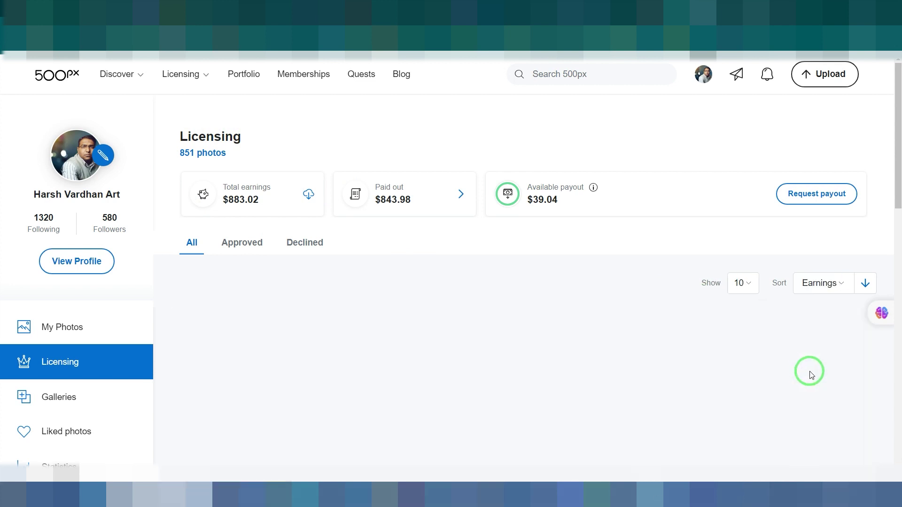
scroll(599, 299, "down", 2)
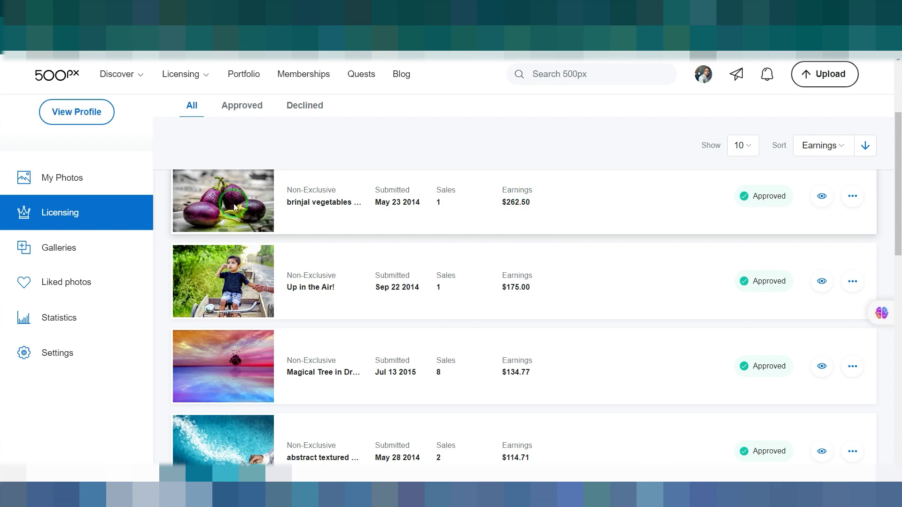
left_click_drag(504, 203, 533, 202)
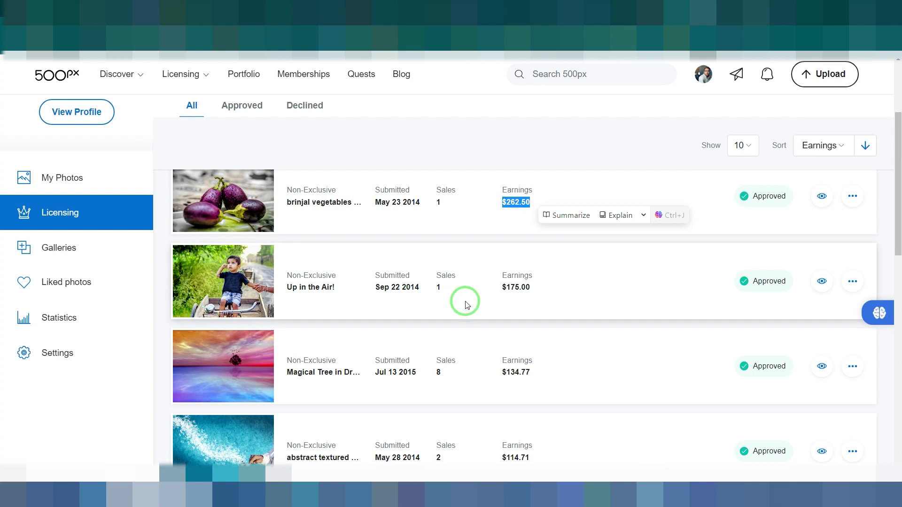
left_click_drag(502, 287, 548, 289)
scroll(548, 289, "down", 3)
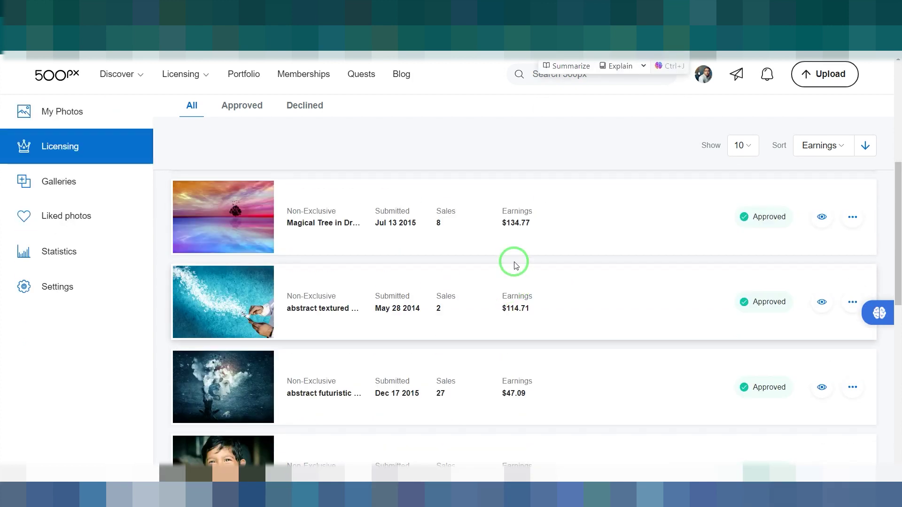
left_click_drag(502, 223, 533, 222)
left_click_drag(502, 308, 532, 308)
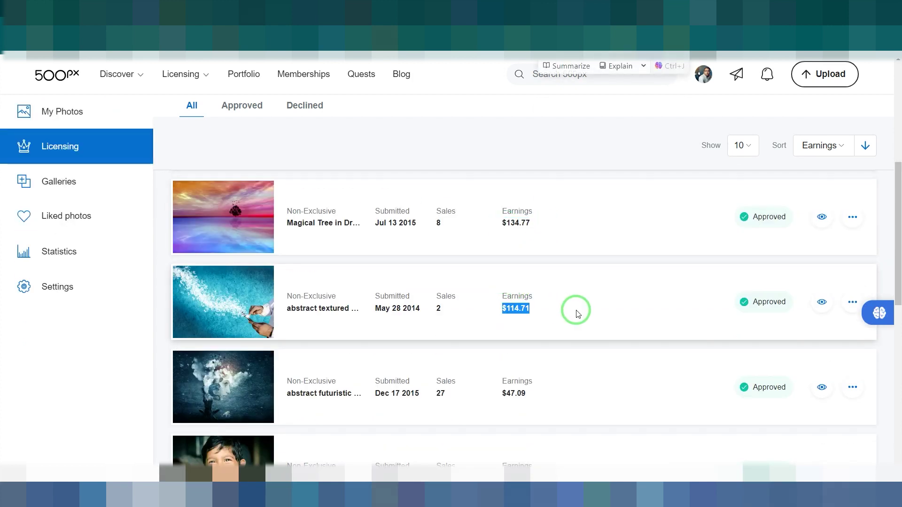
scroll(578, 310, "down", 5)
left_click(502, 456)
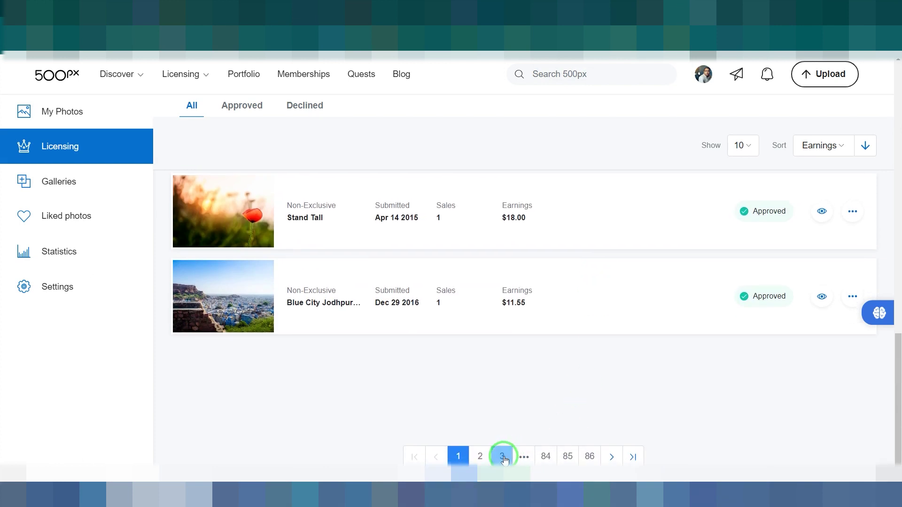
scroll(533, 257, "down", 3)
scroll(533, 257, "down", 2)
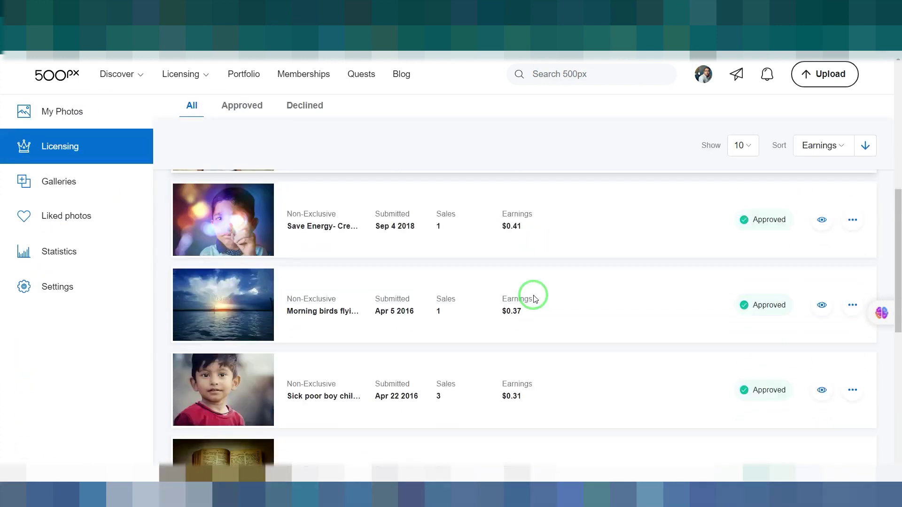
scroll(515, 254, "down", 1)
left_click_drag(502, 244, 533, 243)
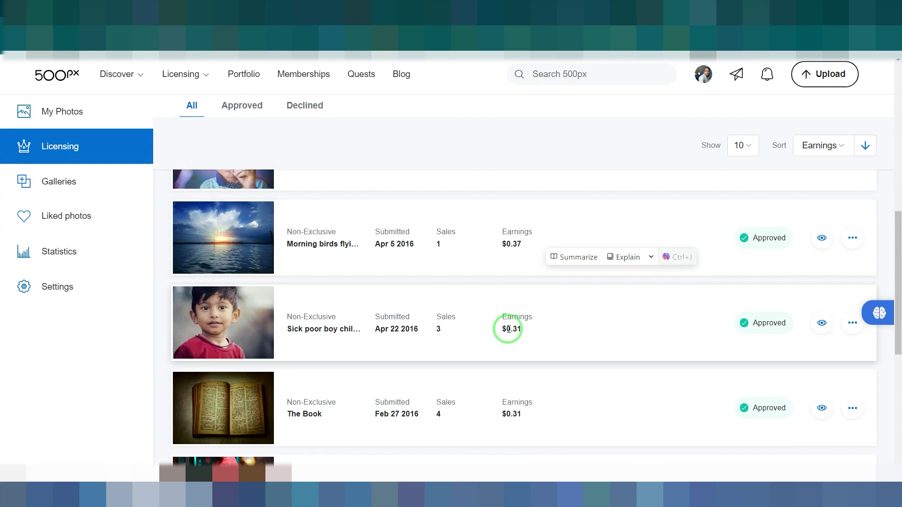
left_click_drag(502, 329, 550, 330)
scroll(566, 330, "down", 3)
scroll(565, 330, "down", 2)
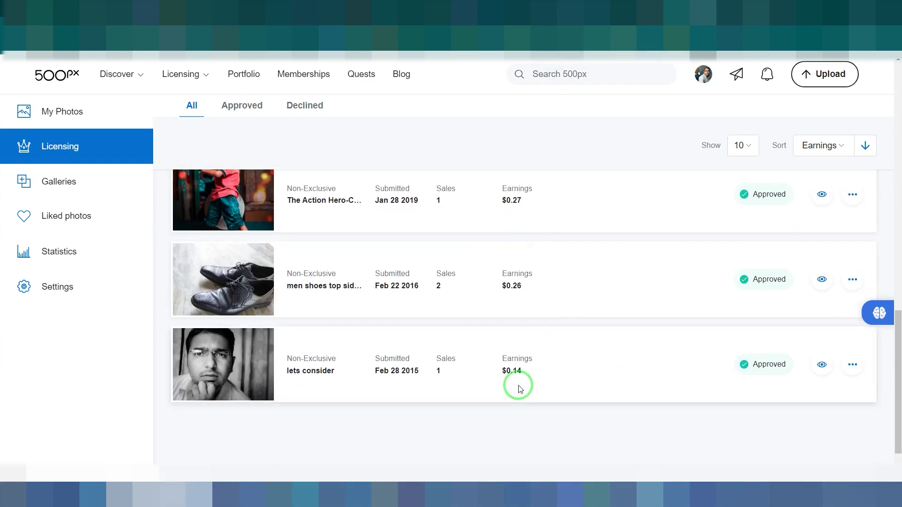
left_click_drag(504, 371, 551, 371)
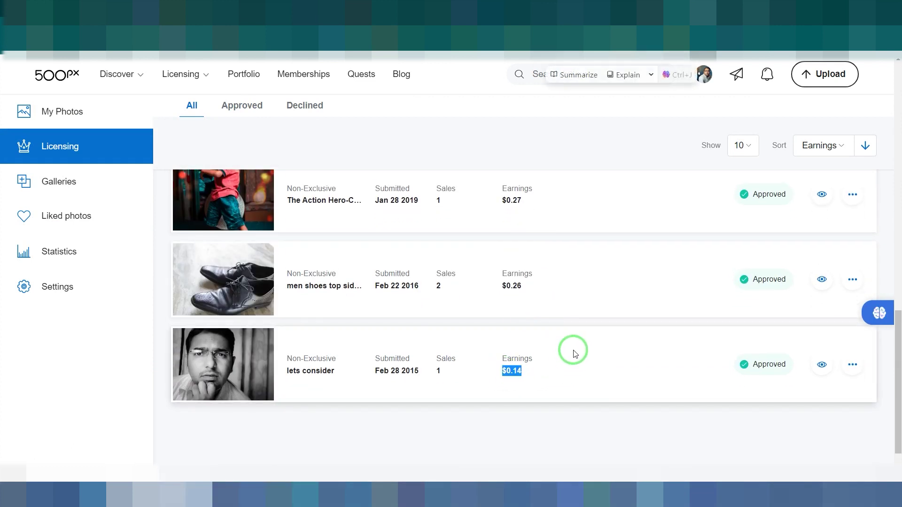
scroll(573, 353, "up", 5)
scroll(572, 352, "up", 5)
scroll(572, 352, "up", 5)
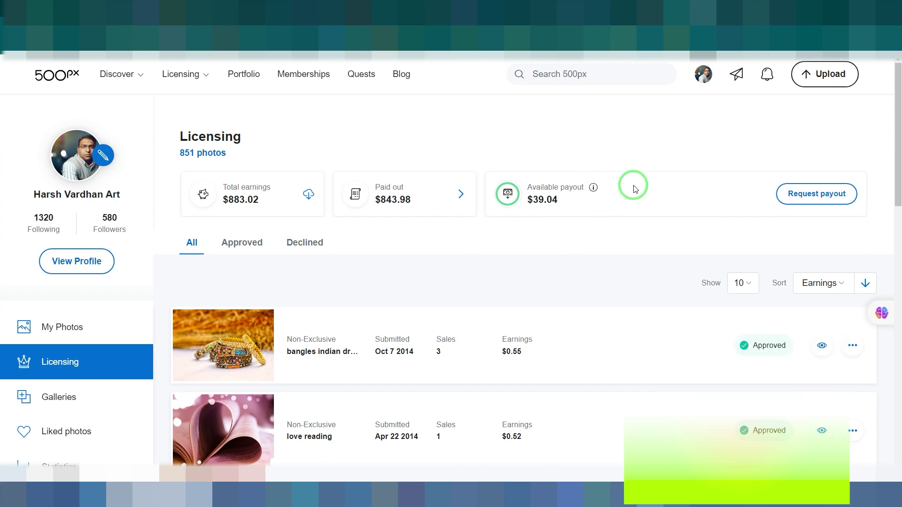
Request the $39.04 payout and confirm it with the account password.
left_click(812, 204)
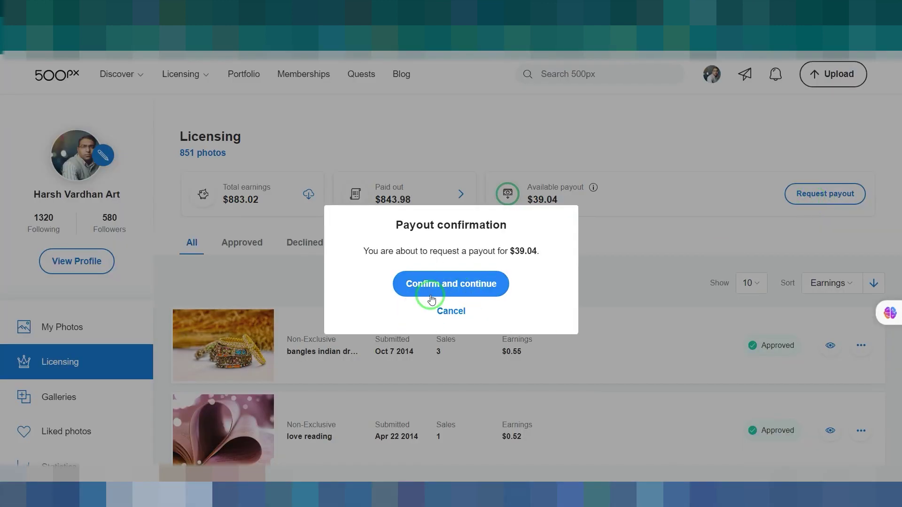
left_click(457, 286)
left_click(367, 268)
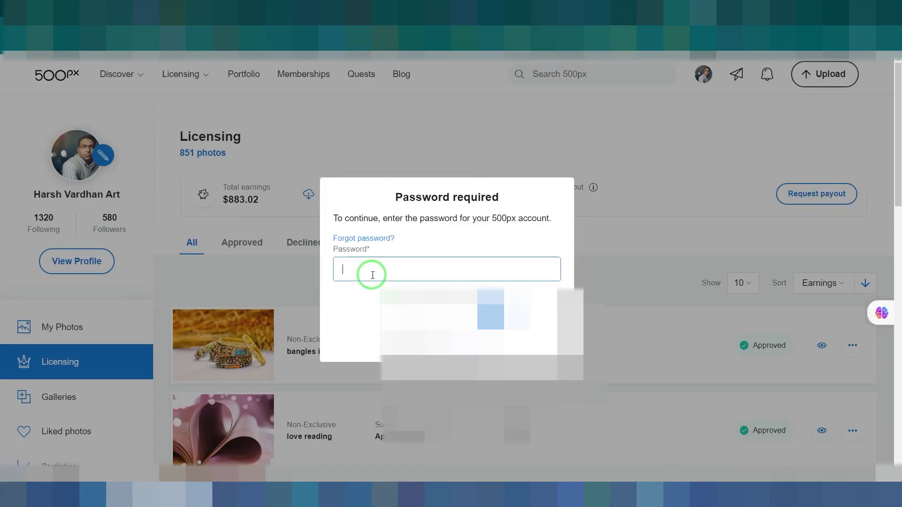
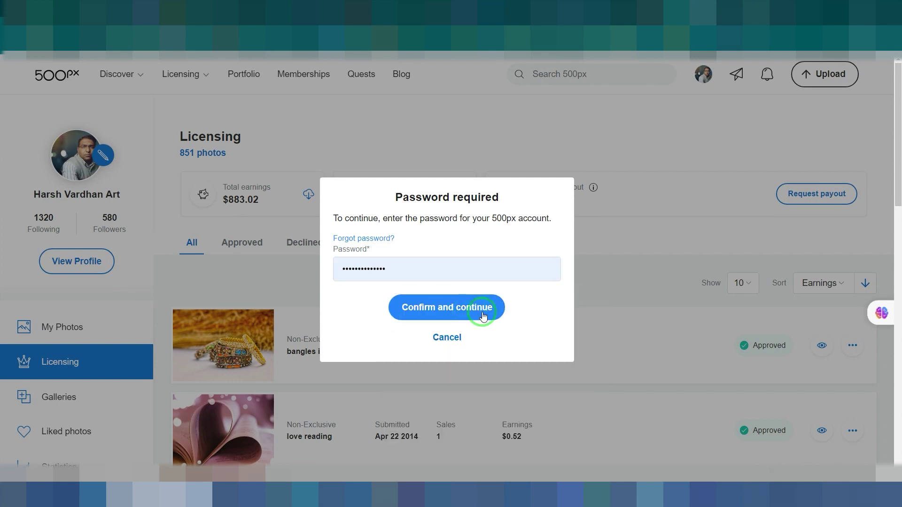
left_click(481, 305)
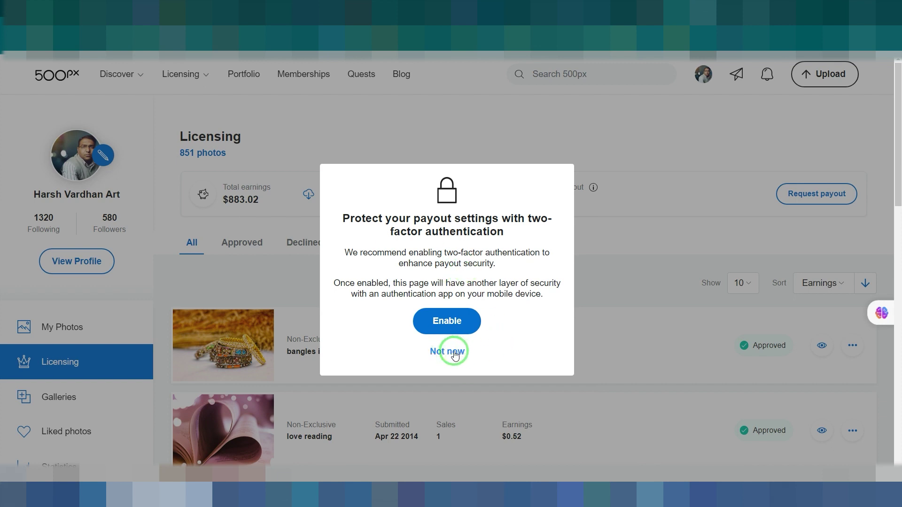
Skip two-factor authentication so the 'Payout request has been sent' toast appears.
left_click(455, 353)
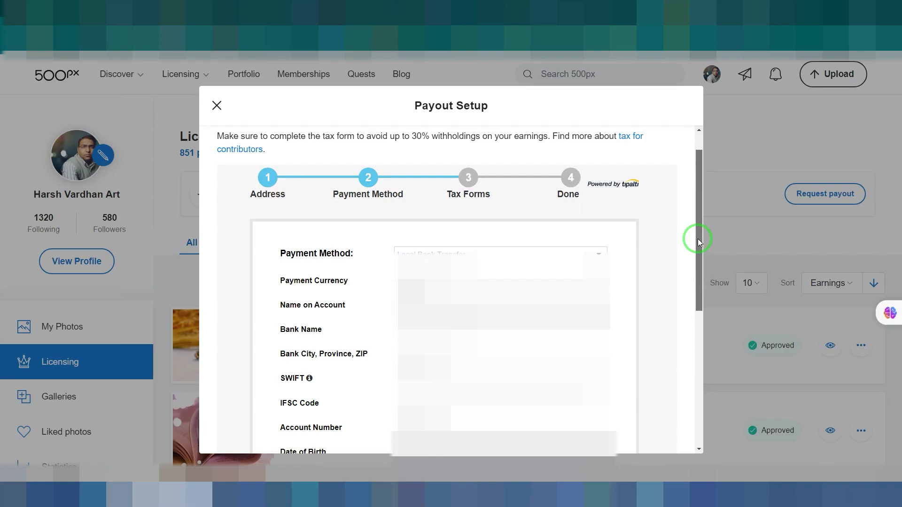
left_click_drag(698, 240, 698, 274)
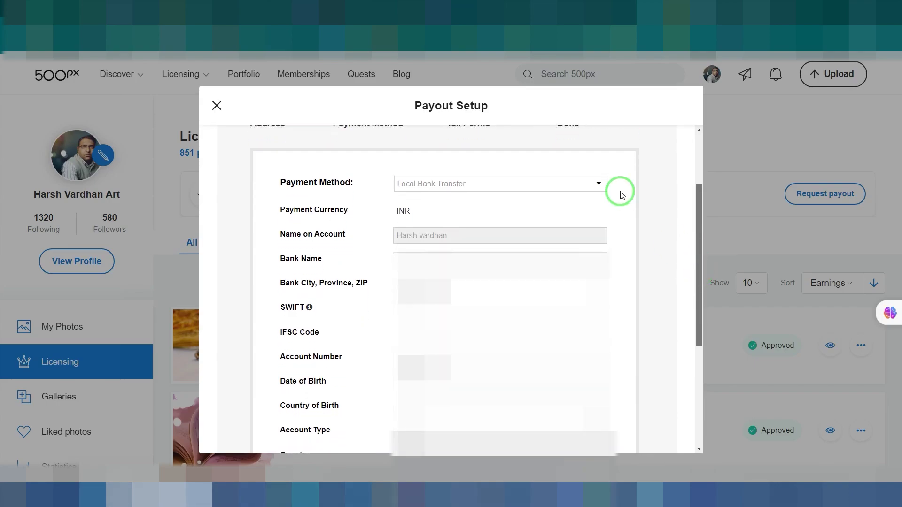
Keep Local Bank Transfer as the payment method and advance Payout Setup to Tax Forms.
left_click(601, 184)
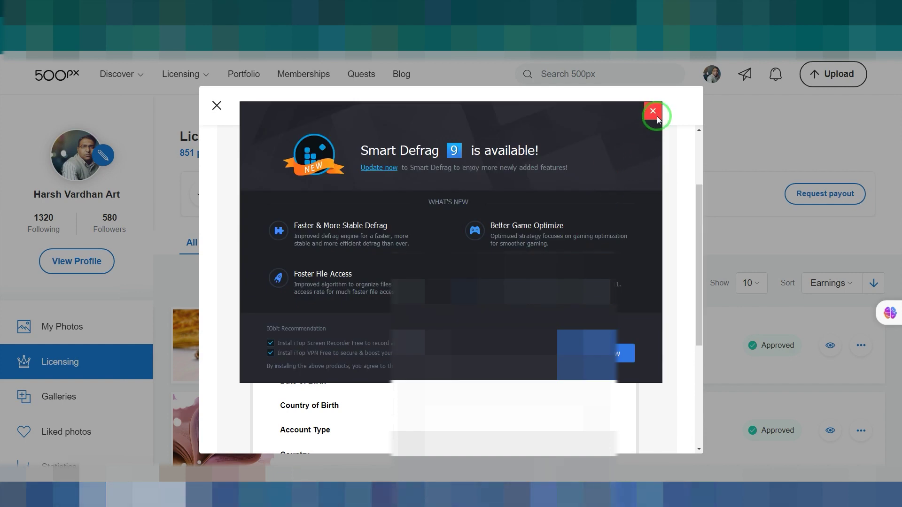
left_click(657, 116)
left_click(608, 184)
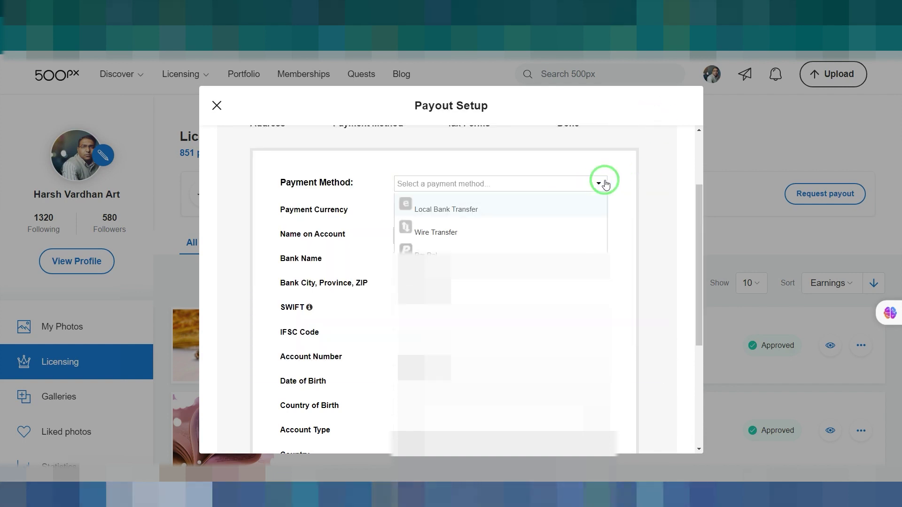
left_click(627, 189)
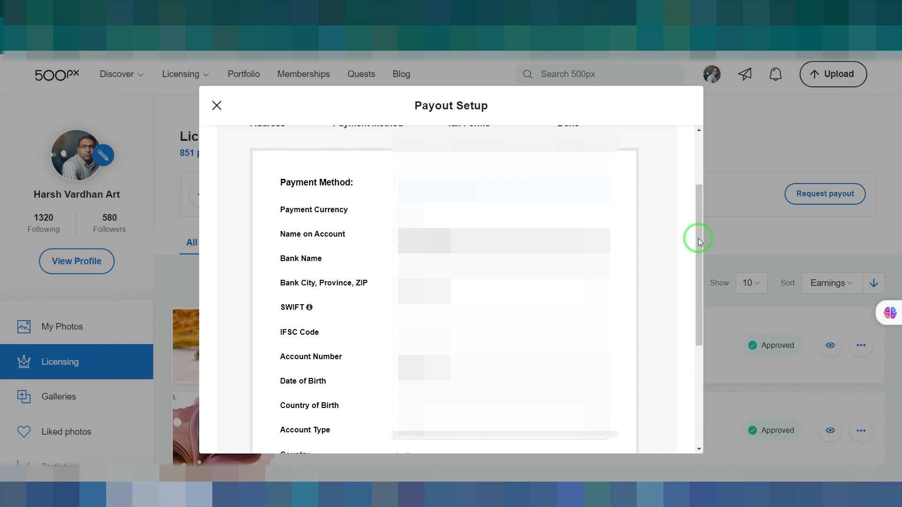
left_click_drag(699, 239, 700, 287)
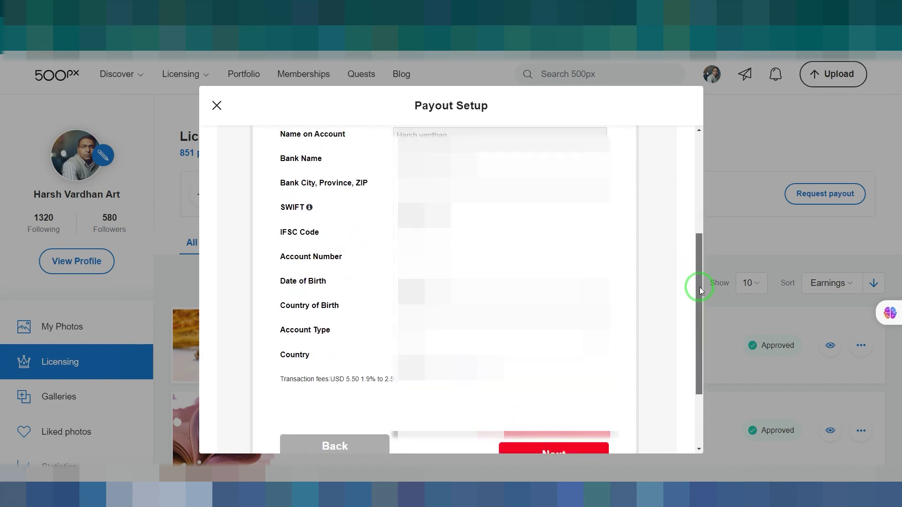
left_click_drag(702, 272, 701, 327)
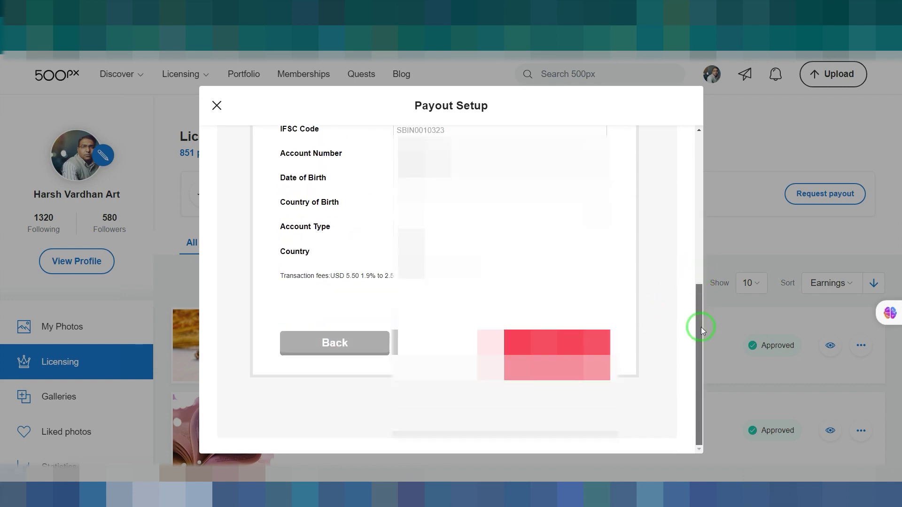
left_click(557, 343)
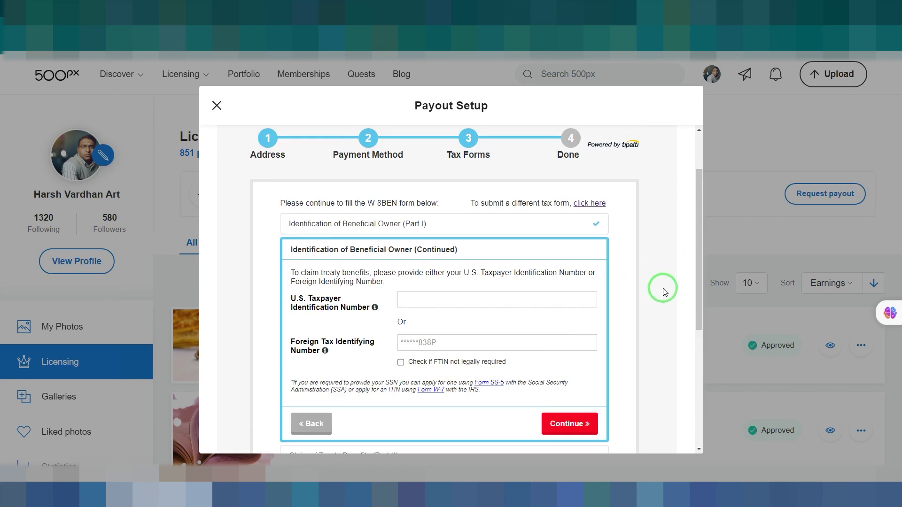
left_click_drag(697, 240, 702, 281)
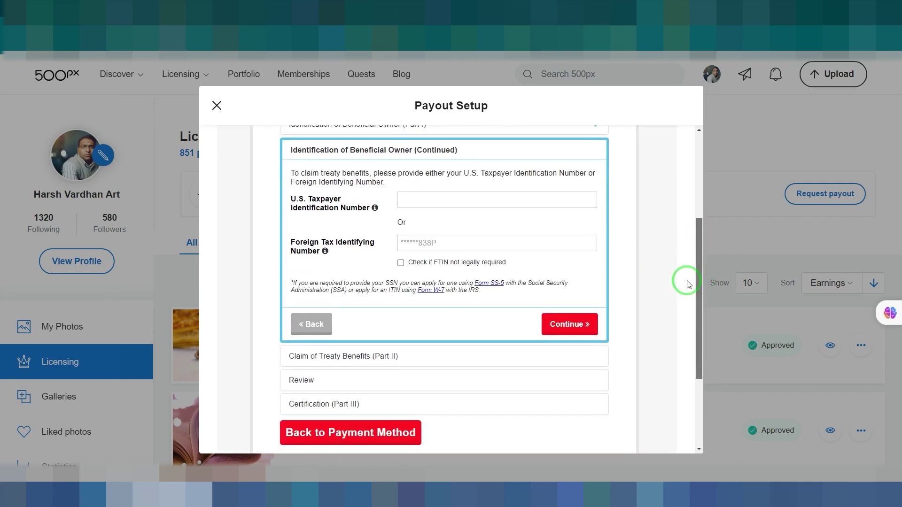
Mark the foreign tax identifying number as not legally required on the W-8BEN form.
left_click(427, 204)
left_click(414, 243)
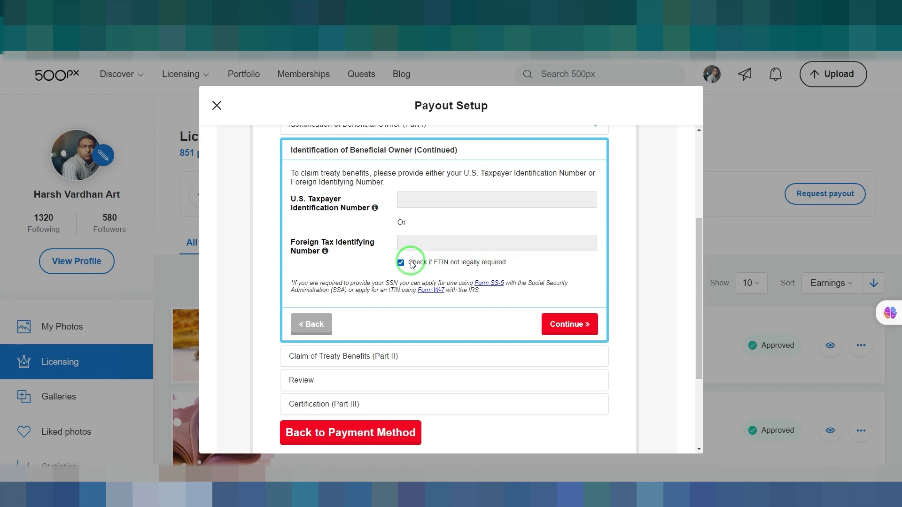
left_click(416, 241)
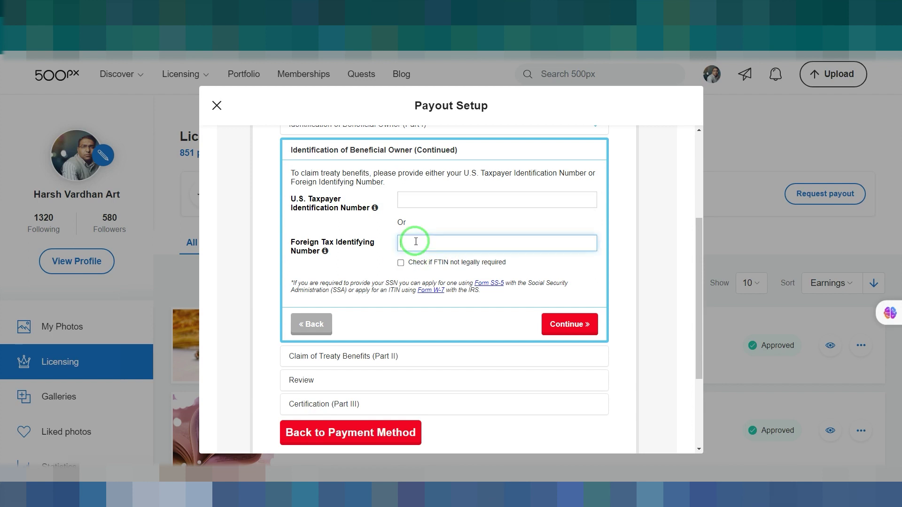
Claim treaty benefits for India with the special copyright royalties withholding rate.
left_click(580, 331)
left_click(367, 224)
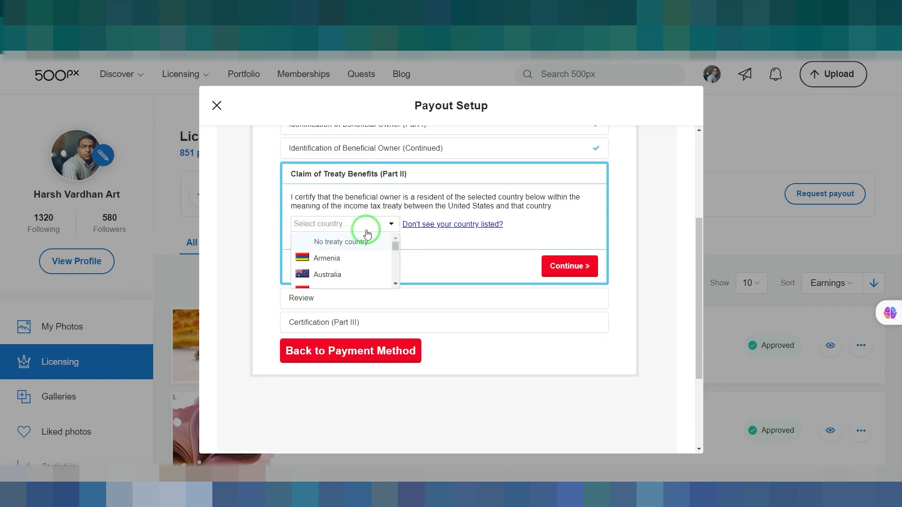
type("india")
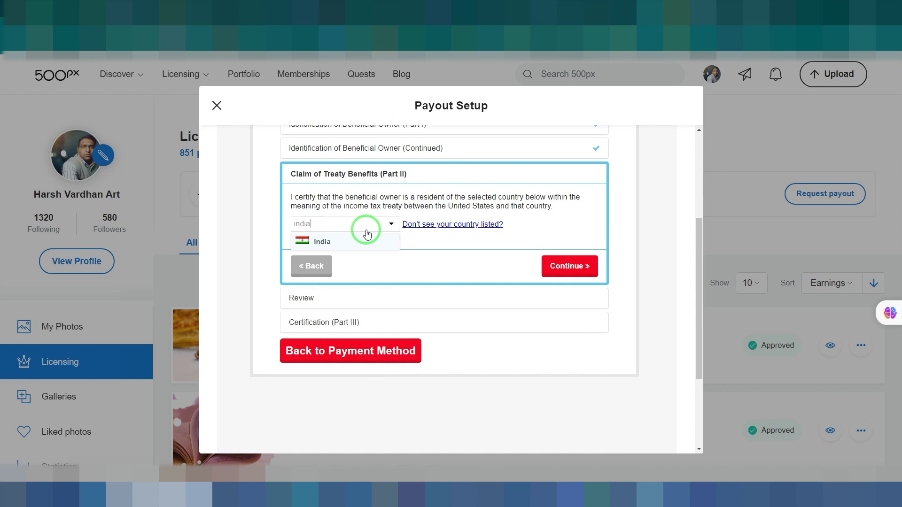
left_click(353, 242)
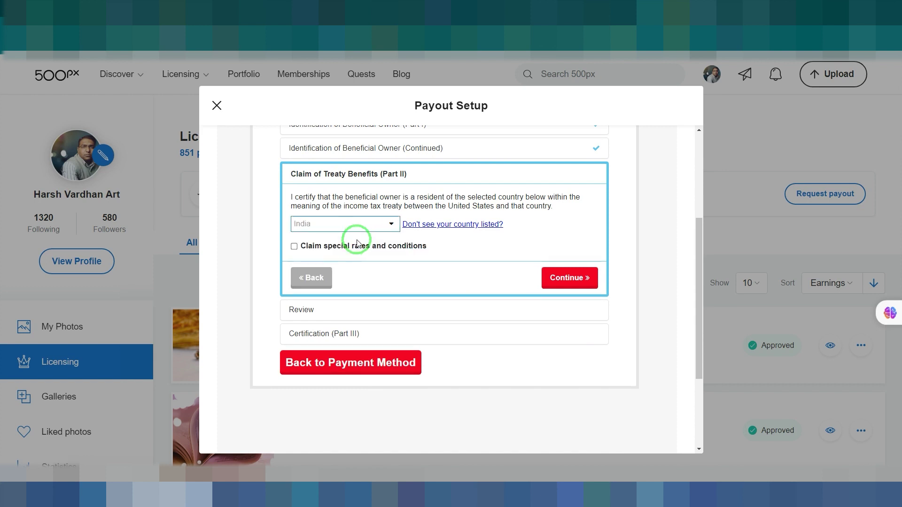
left_click(294, 247)
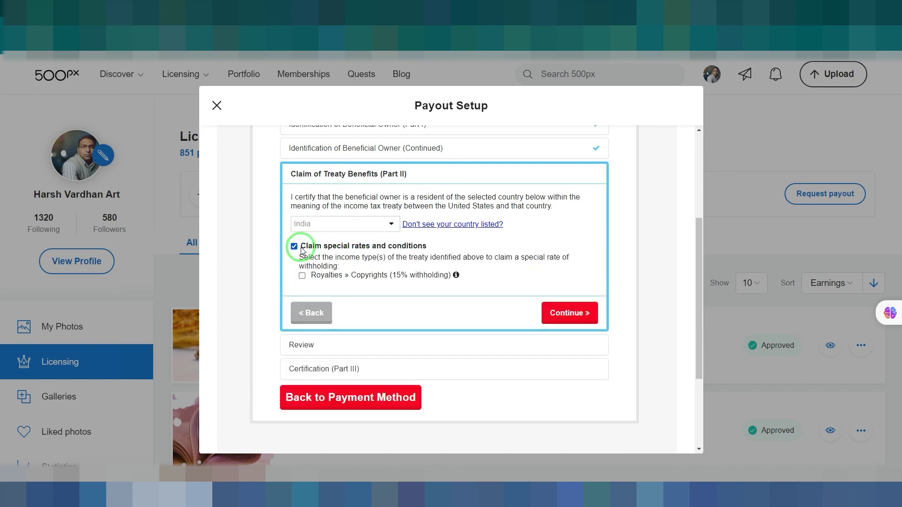
left_click(304, 276)
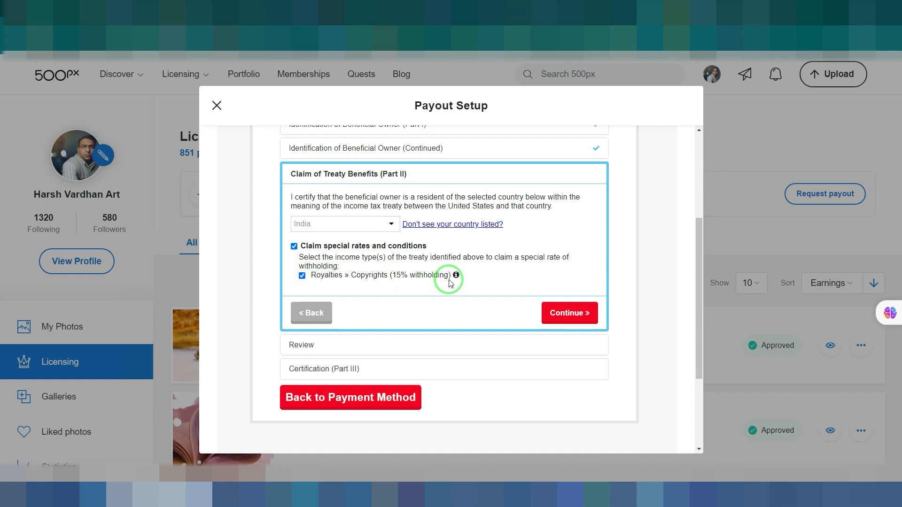
Pass the W-8BEN review and advance to the Certification step.
left_click(579, 317)
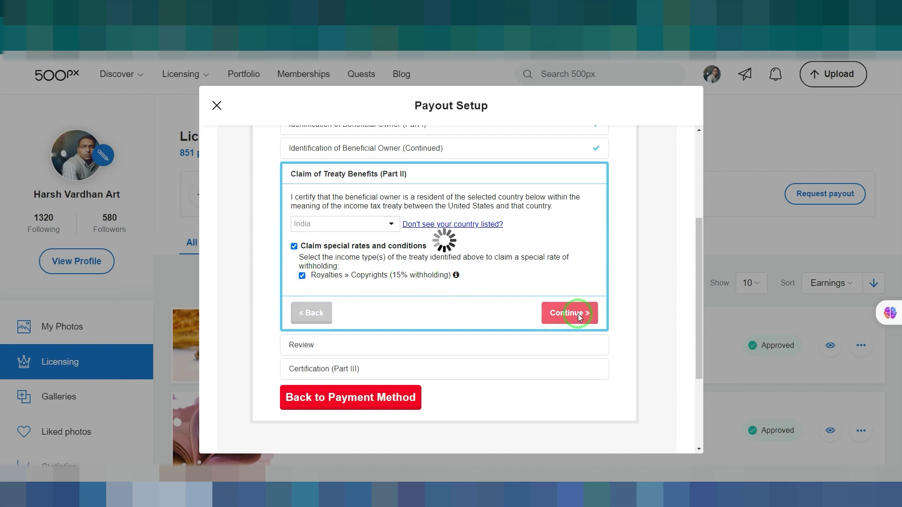
scroll(452, 283, "down", 3)
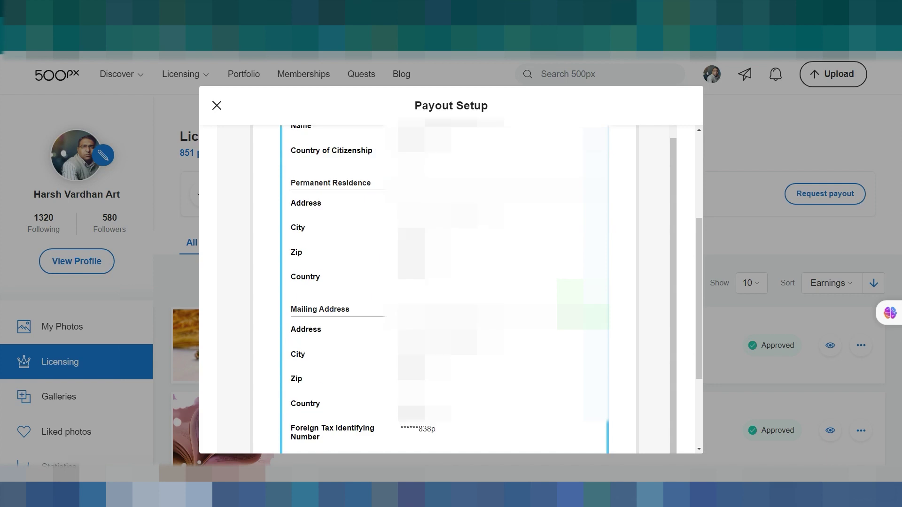
scroll(452, 282, "down", 2)
scroll(451, 282, "down", 3)
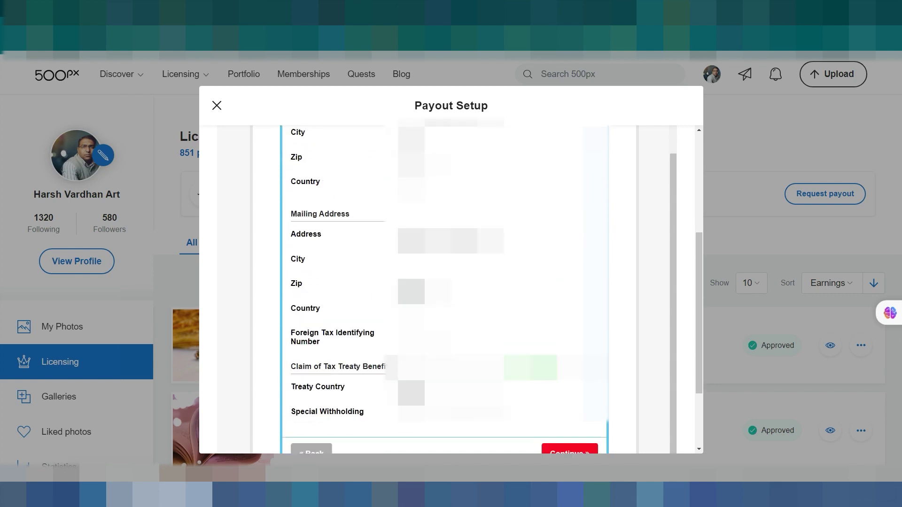
scroll(451, 282, "down", 2)
left_click(571, 352)
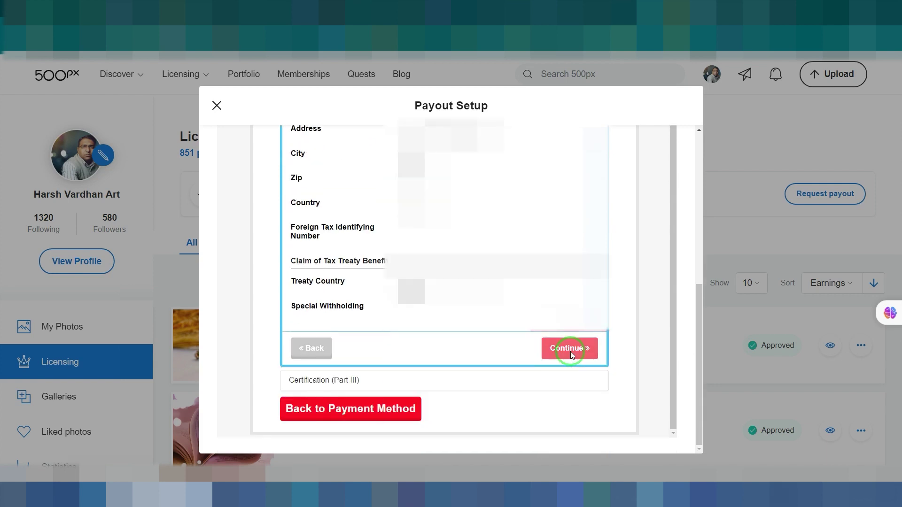
scroll(452, 283, "up", 3)
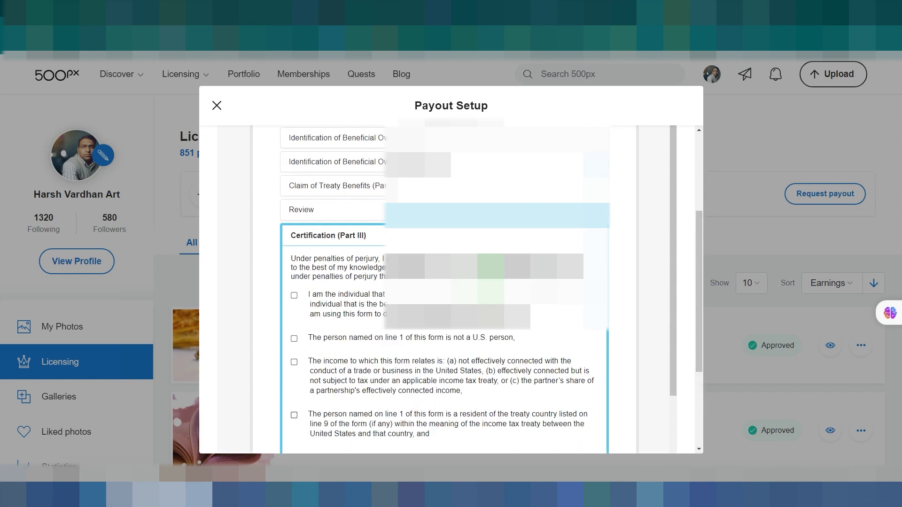
Tick all six W-8BEN certification statements including the authorization one.
left_click(294, 295)
scroll(294, 304, "down", 2)
left_click(294, 212)
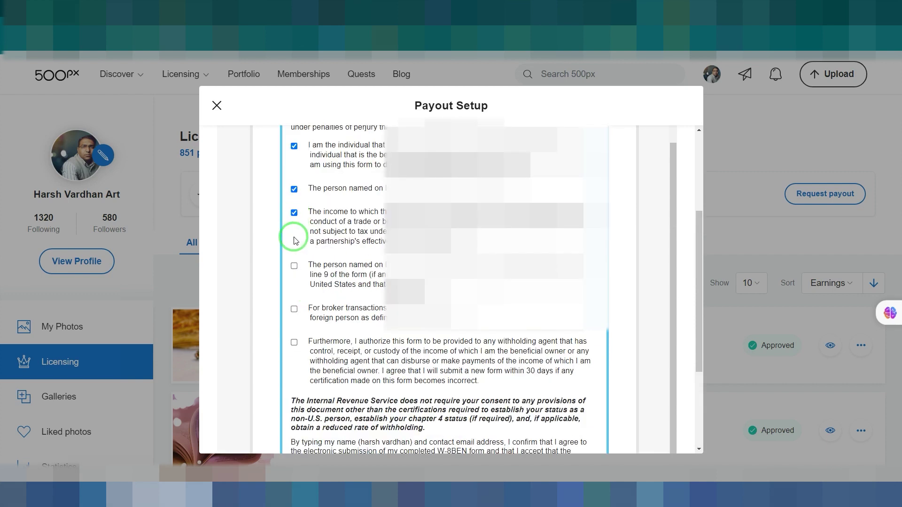
left_click(294, 240)
left_click(294, 265)
left_click(294, 309)
left_click(294, 342)
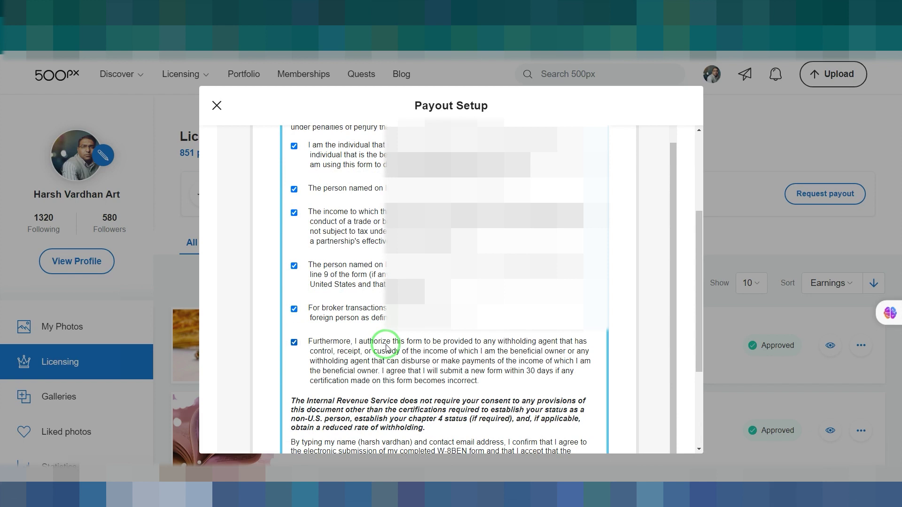
scroll(398, 342, "down", 2)
Sign the form for myself with name and autofilled contact email, then submit the W-8BEN.
left_click(294, 339)
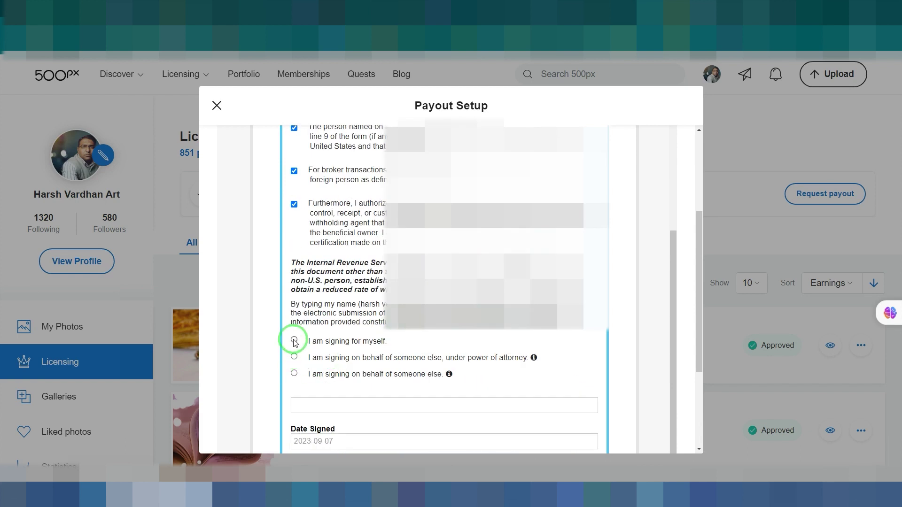
scroll(434, 359, "down", 1)
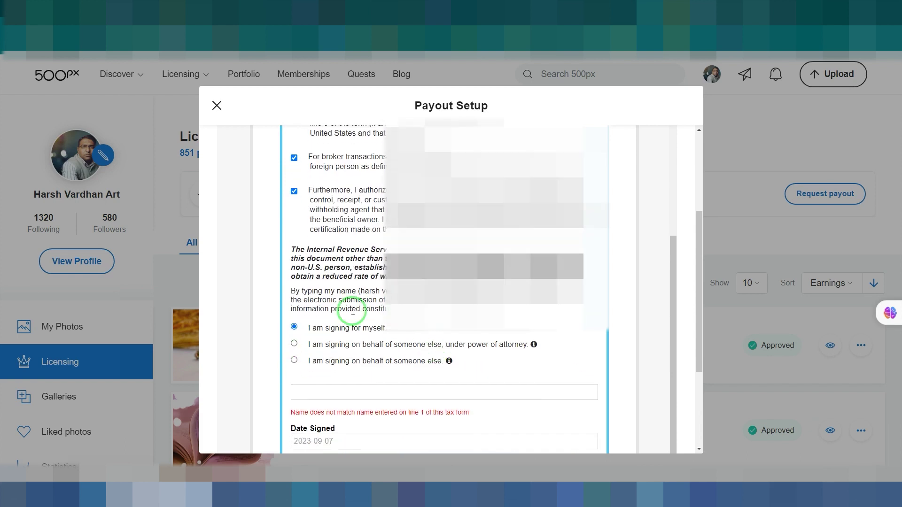
left_click(371, 396)
type("harsh vardhan")
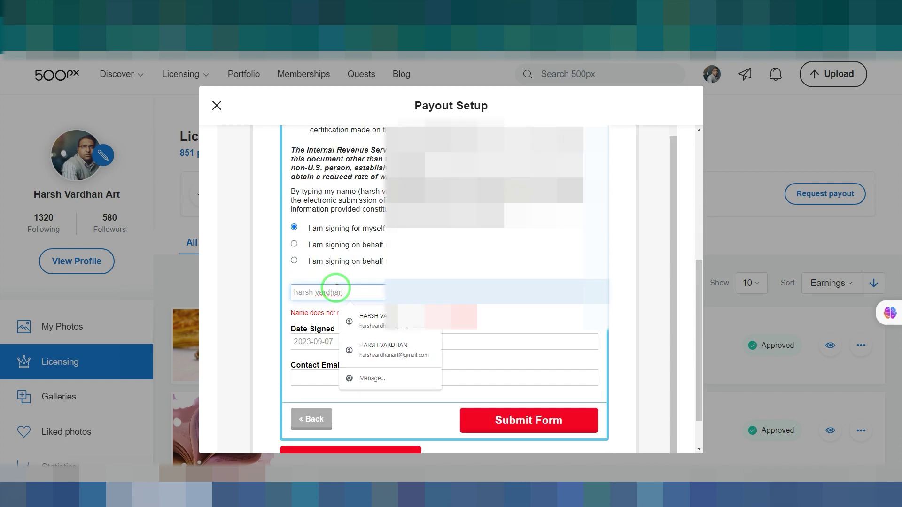
scroll(546, 345, "down", 1)
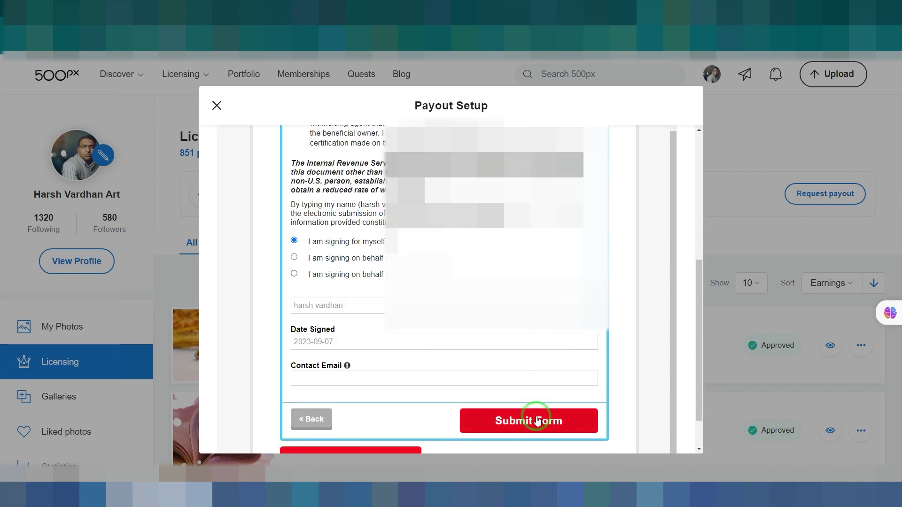
left_click(345, 378)
left_click(372, 267)
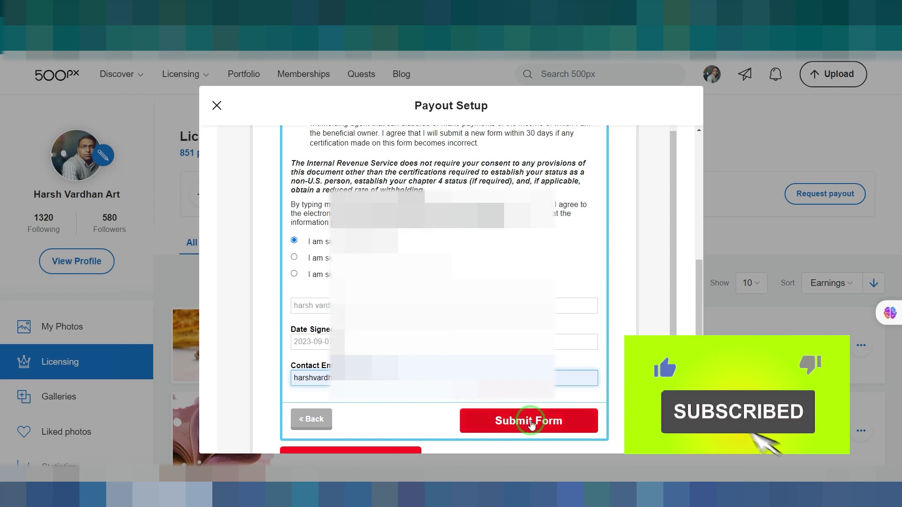
left_click(532, 423)
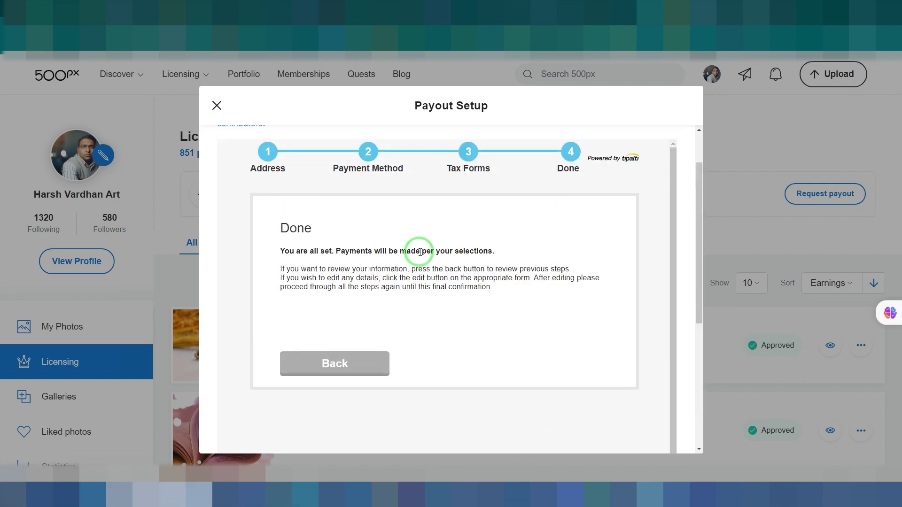
scroll(354, 367, "up", 3)
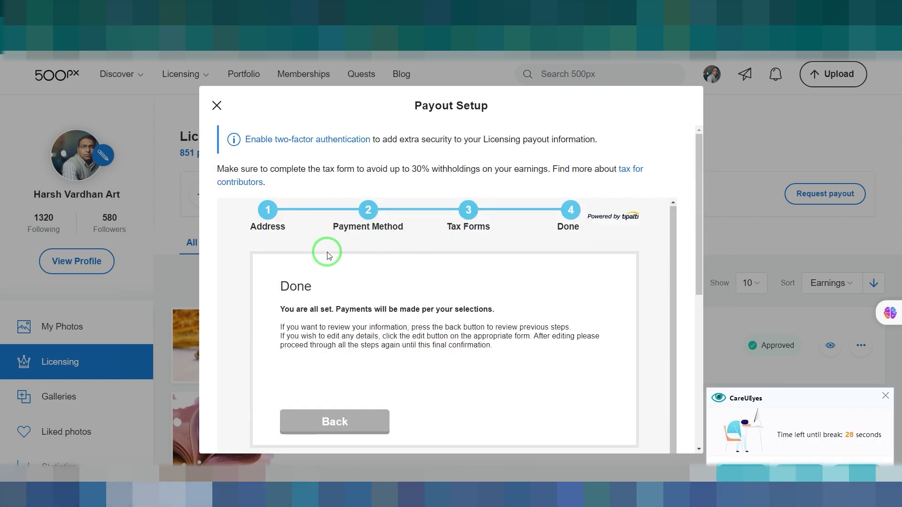
scroll(338, 282, "down", 3)
Leave Payout Setup and confirm a $39.04 payout request with the autofilled password.
left_click(217, 105)
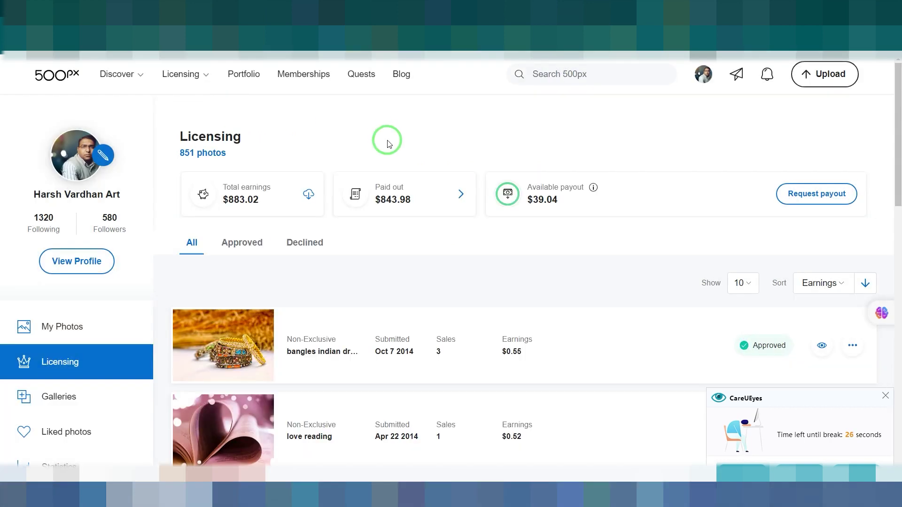
left_click(812, 204)
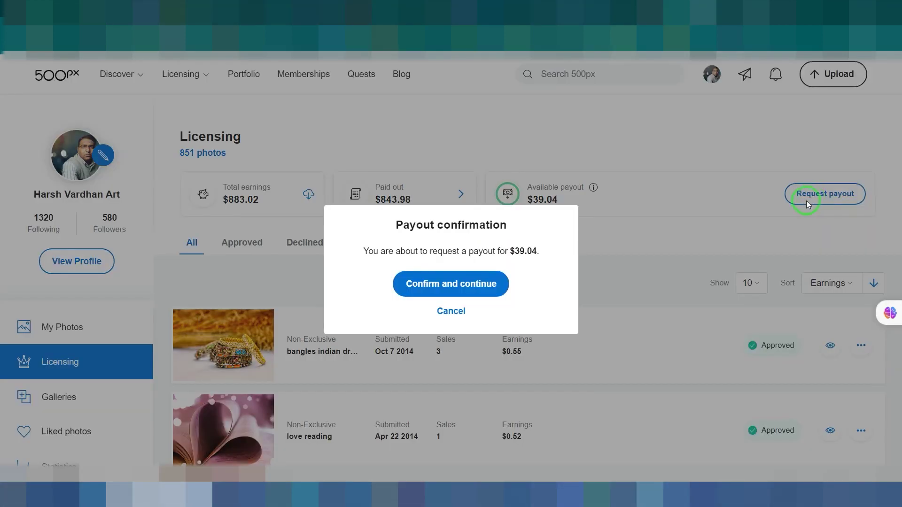
left_click(463, 290)
left_click(367, 270)
left_click(417, 308)
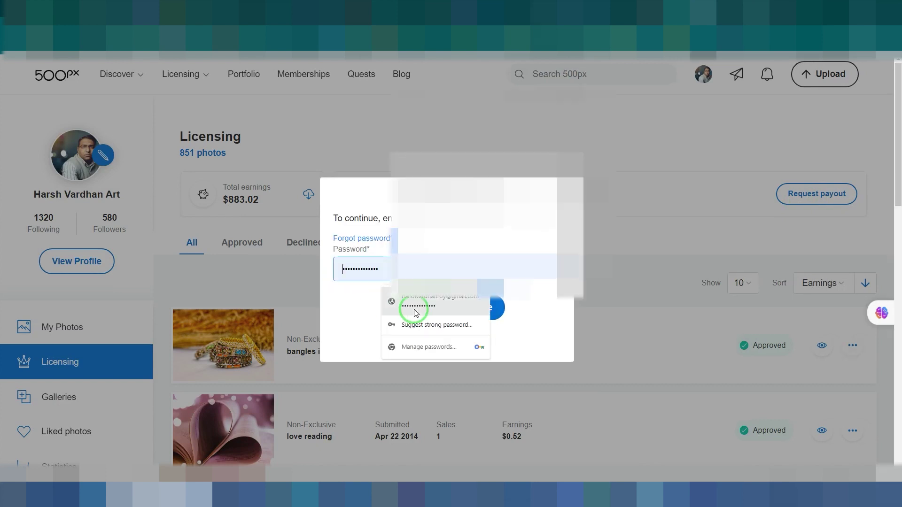
left_click(468, 316)
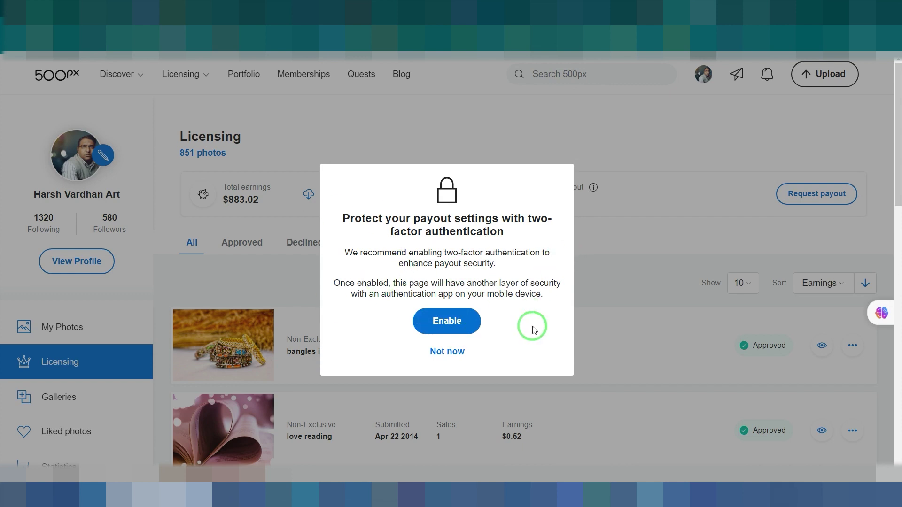
Dismiss the two-factor prompt with 'Not now' so the payout-sent notification shows.
left_click(458, 353)
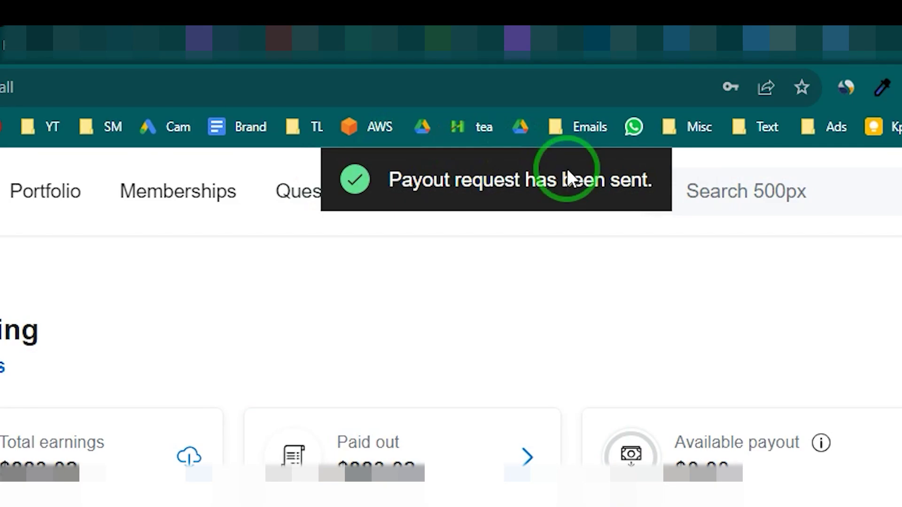